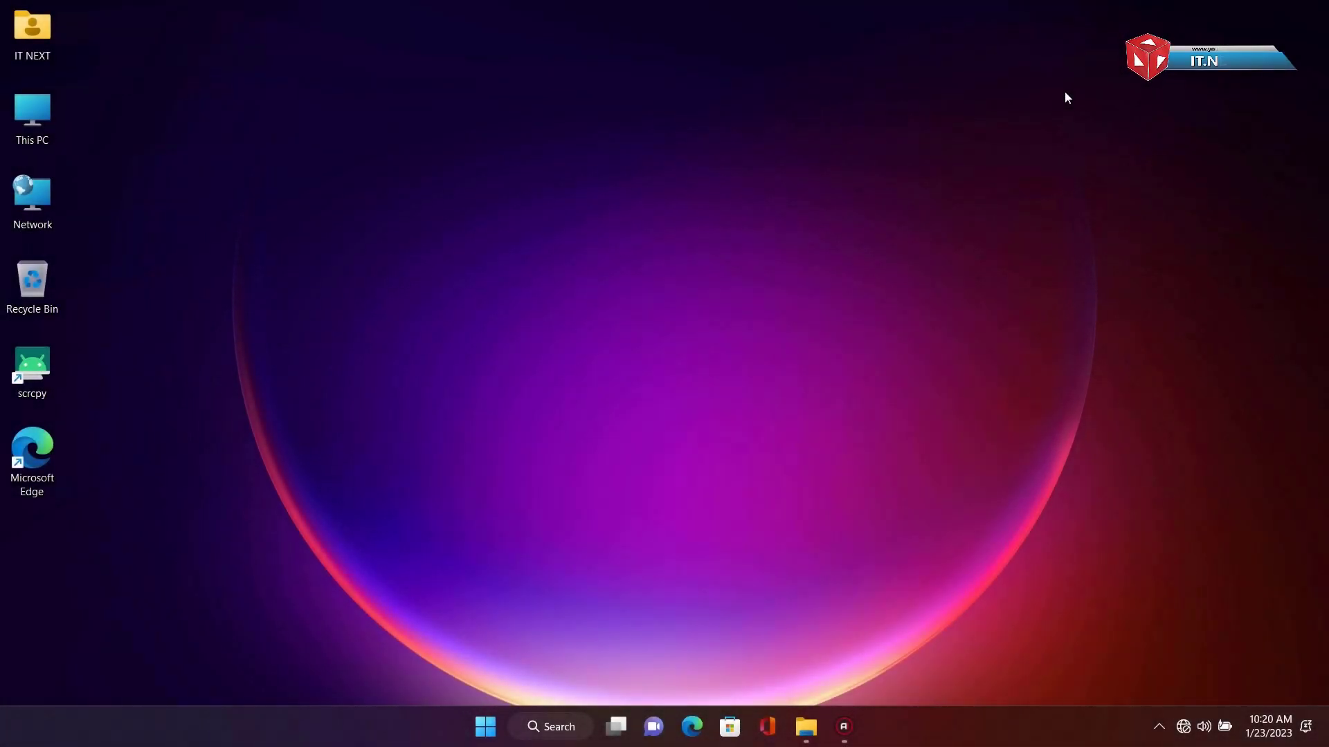
Step: Refresh the desktop from its context menu
{"action": "left_click", "coordinate": [695, 243]}
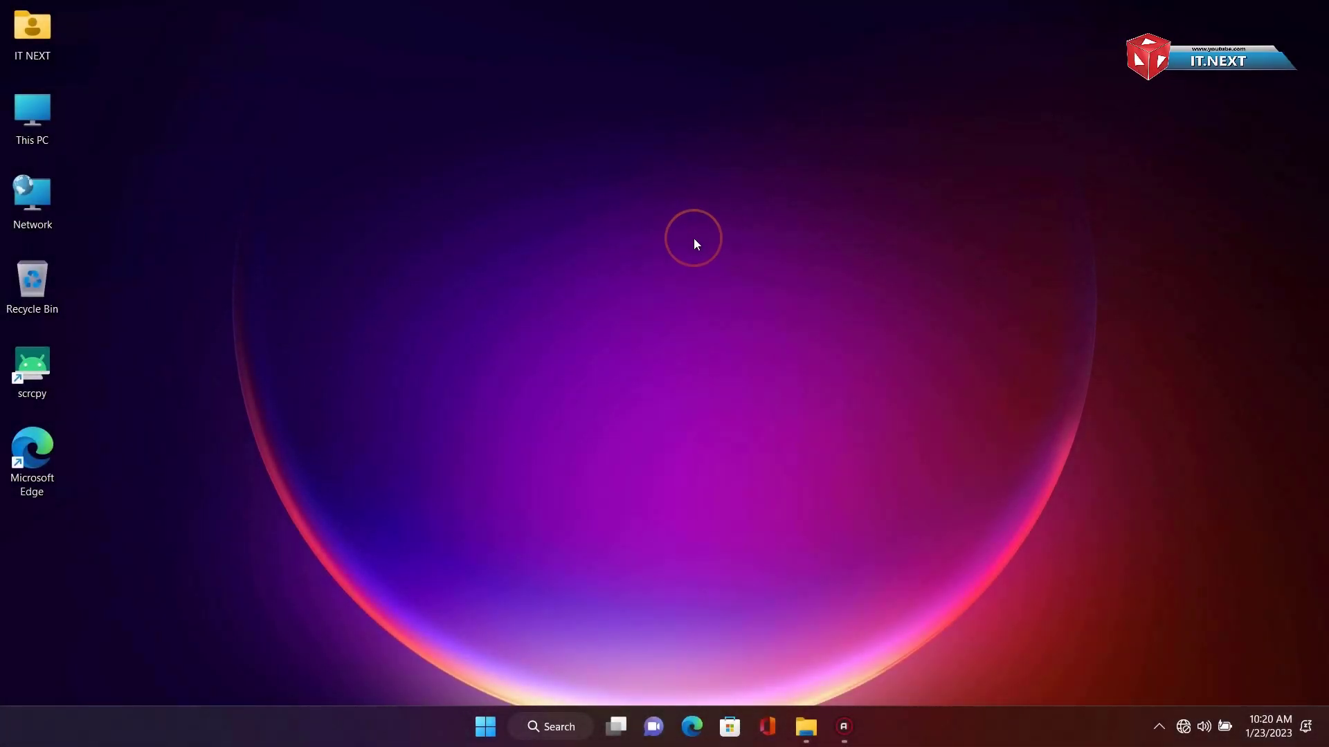
{"action": "right_click", "coordinate": [695, 243]}
{"action": "left_click", "coordinate": [760, 309]}
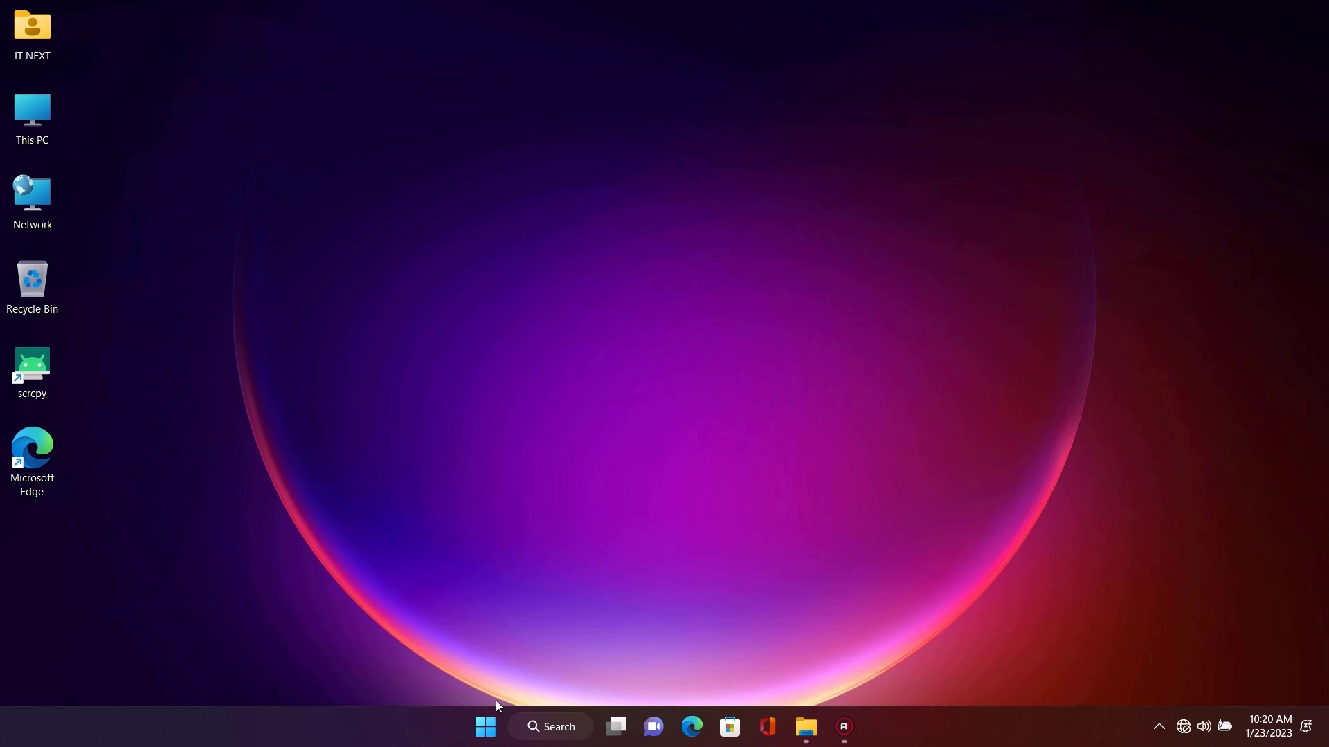
Step: Launch Settings from Start, maximize it, and go to Bluetooth & devices
{"action": "left_click", "coordinate": [484, 727]}
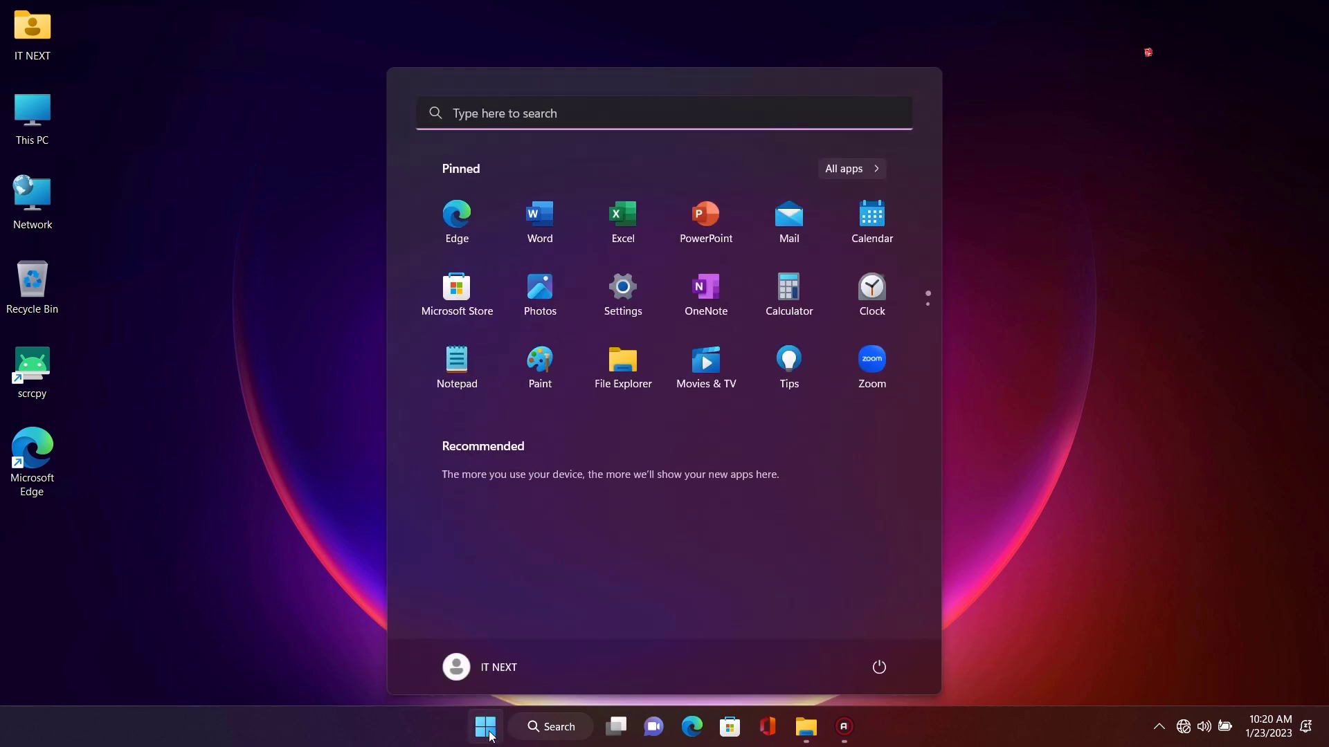
{"action": "left_click", "coordinate": [621, 296]}
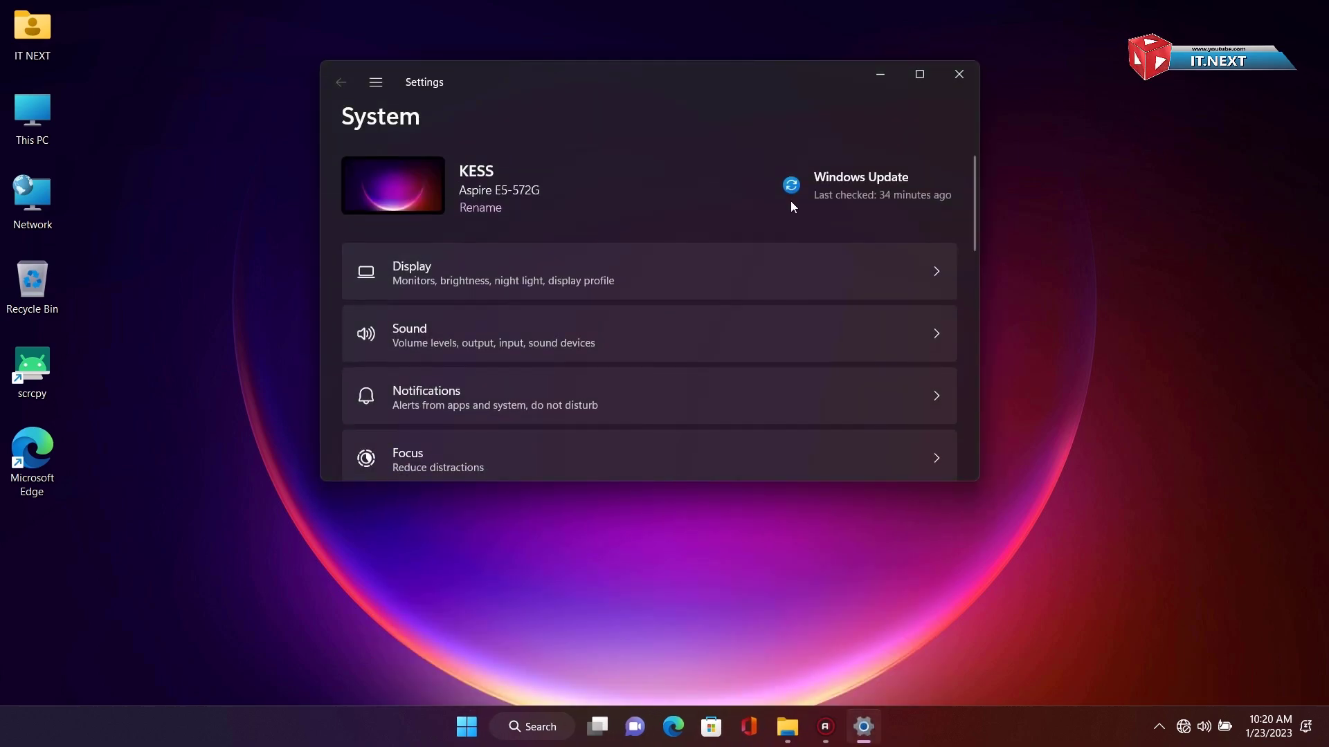
{"action": "left_click", "coordinate": [931, 75]}
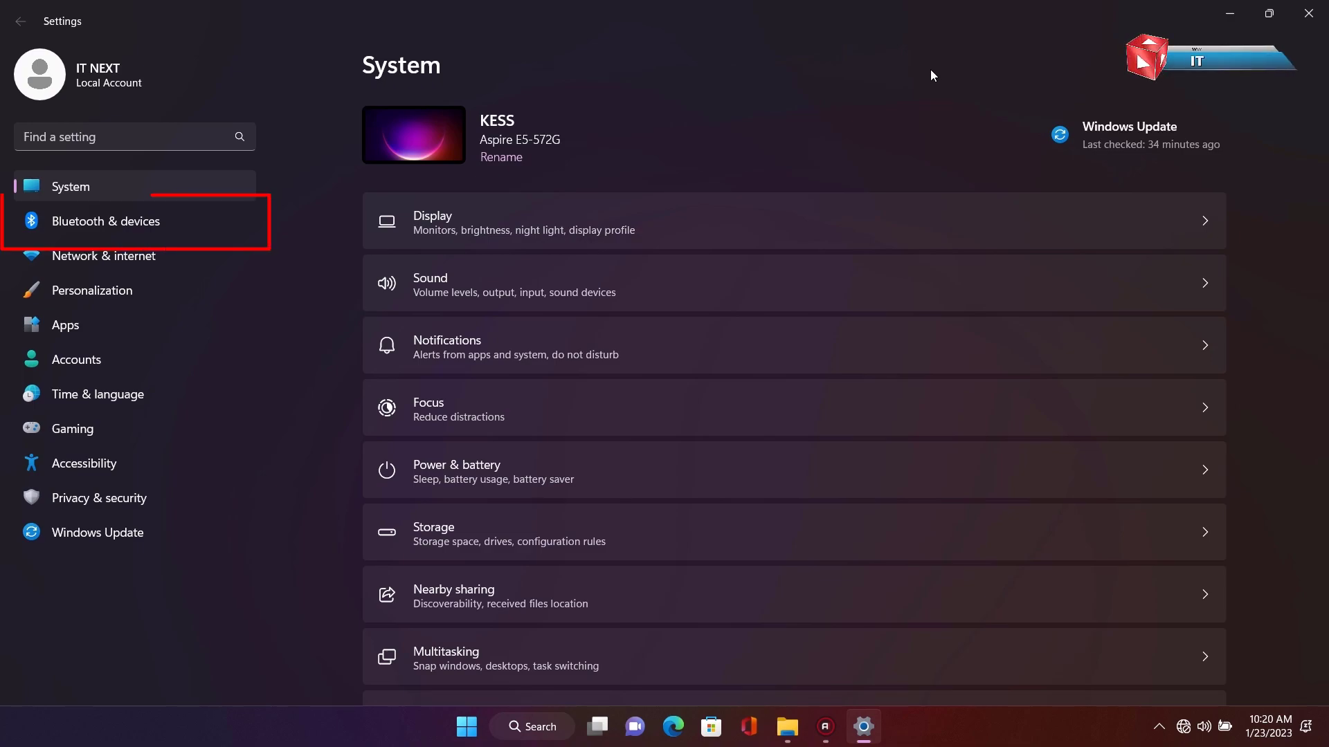
{"action": "left_click", "coordinate": [142, 225]}
{"action": "scroll", "coordinate": [595, 373], "scroll_direction": "down", "scroll_amount": 5}
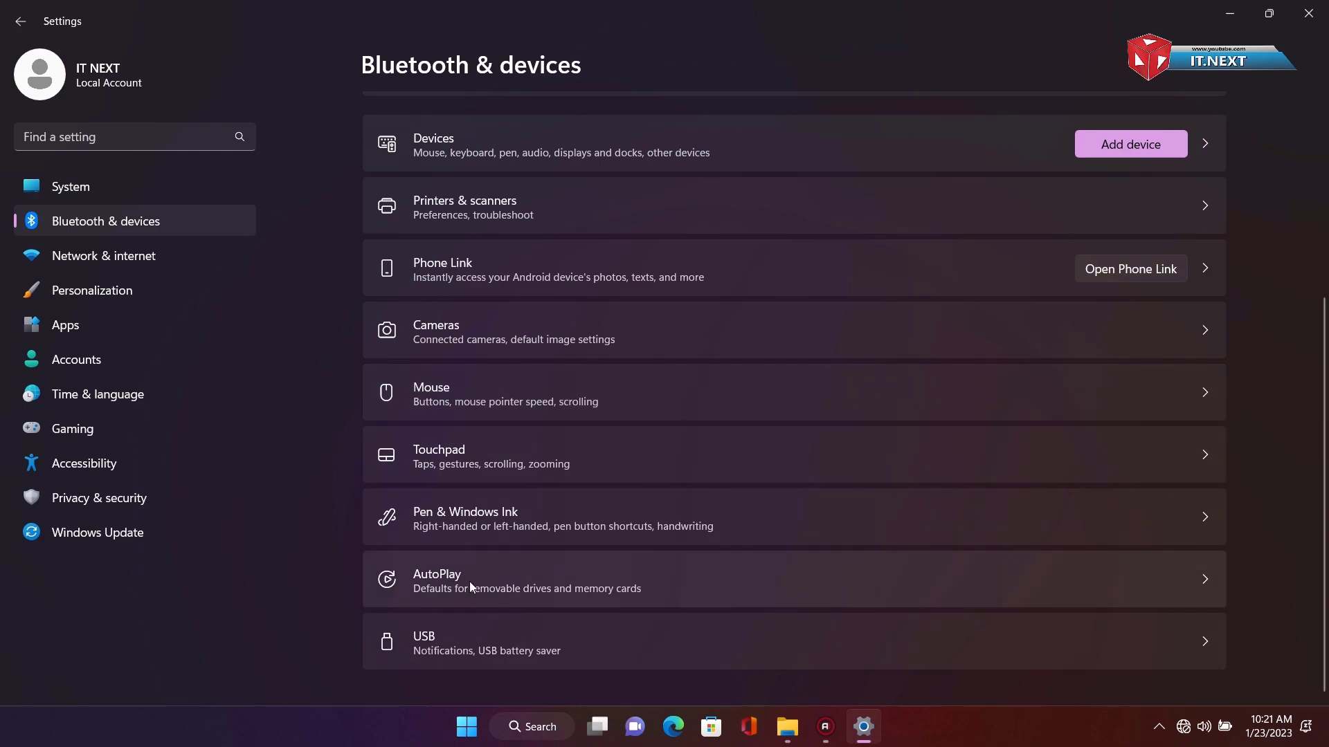
Step: On the AutoPlay page, set Removable drive to 'Ask me every time'
{"action": "left_click", "coordinate": [469, 582]}
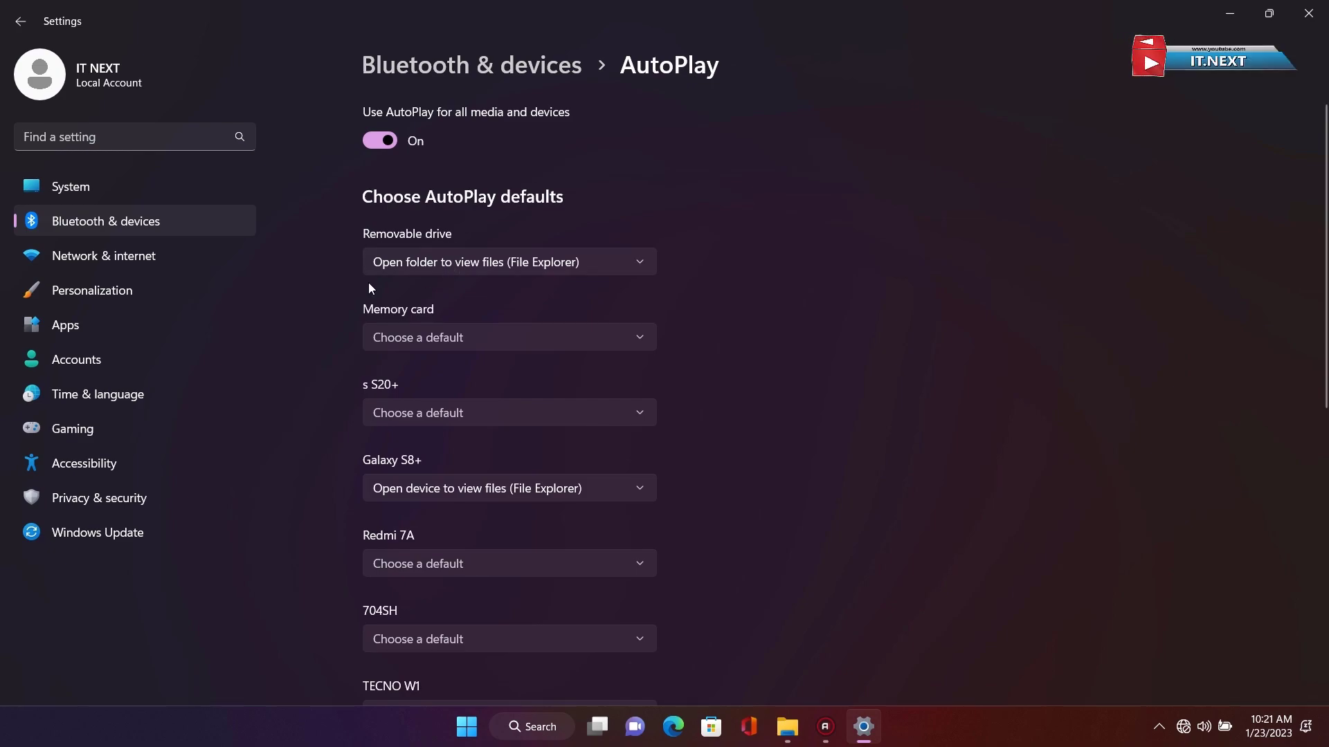
{"action": "left_click", "coordinate": [523, 266]}
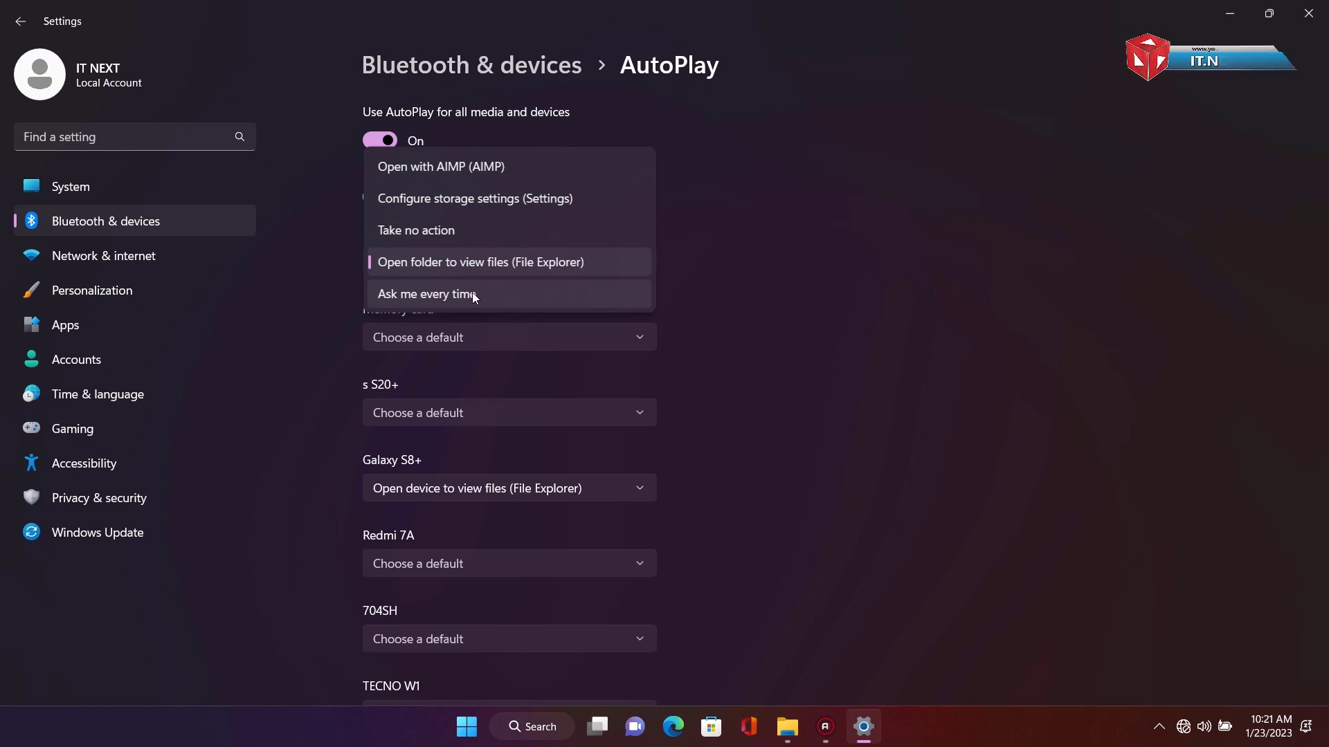
{"action": "left_click", "coordinate": [429, 296]}
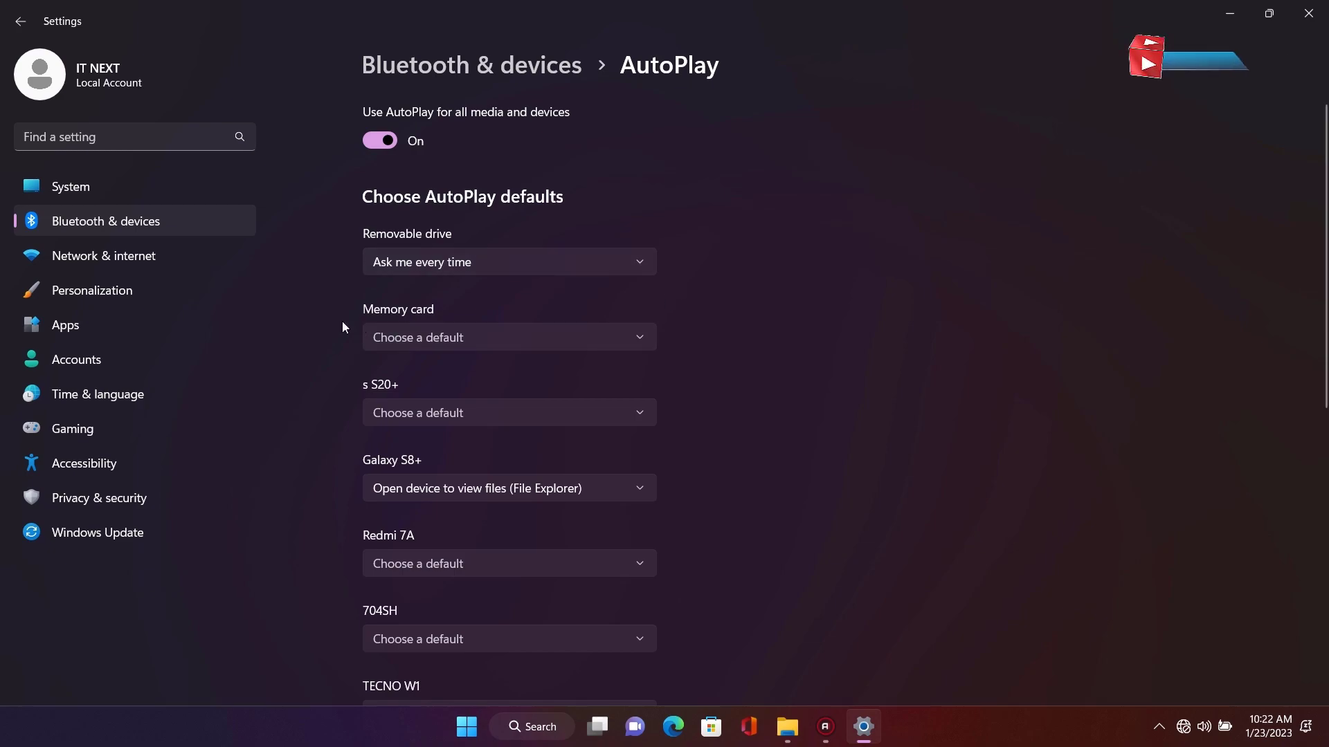
Step: Set the AutoPlay Memory card default to 'Take no action'
{"action": "left_click", "coordinate": [437, 331]}
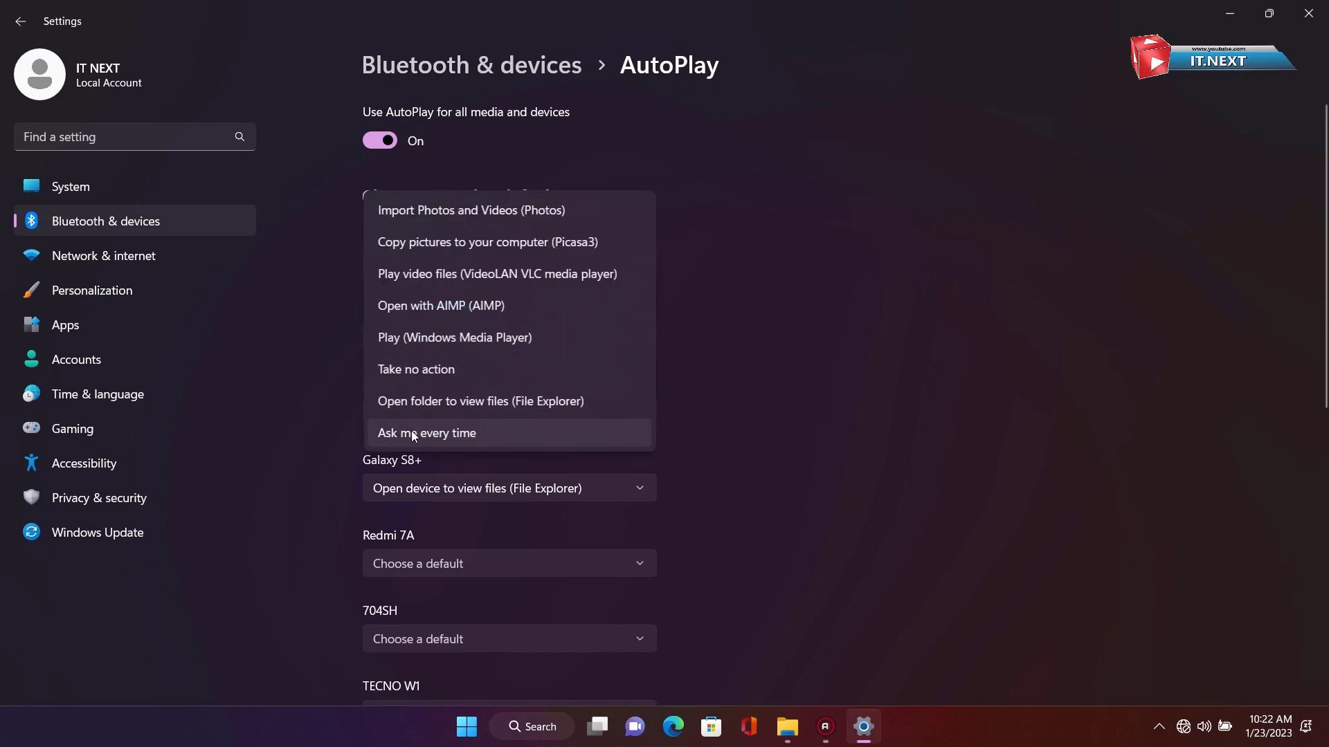
{"action": "left_click", "coordinate": [423, 373]}
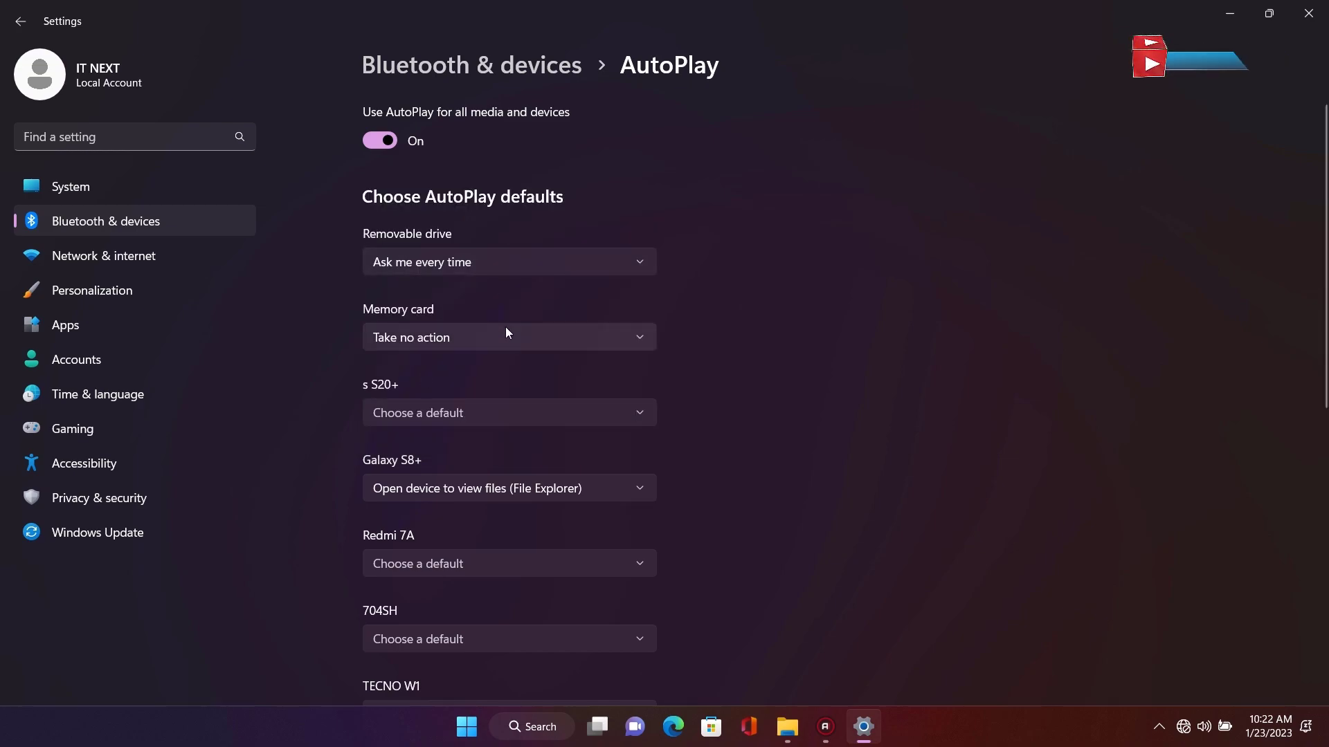
{"action": "scroll", "coordinate": [594, 371], "scroll_direction": "down", "scroll_amount": 3}
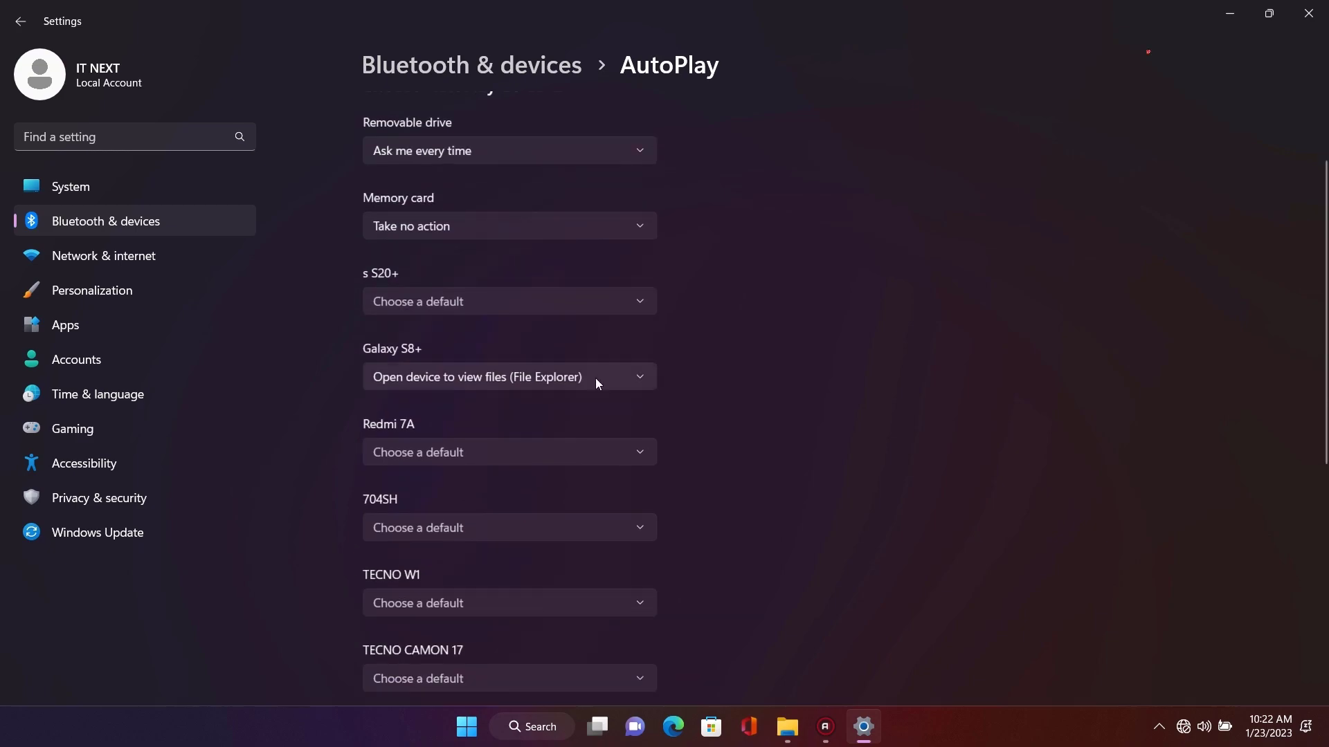
{"action": "scroll", "coordinate": [580, 404], "scroll_direction": "down", "scroll_amount": 3}
{"action": "scroll", "coordinate": [573, 441], "scroll_direction": "down", "scroll_amount": 2}
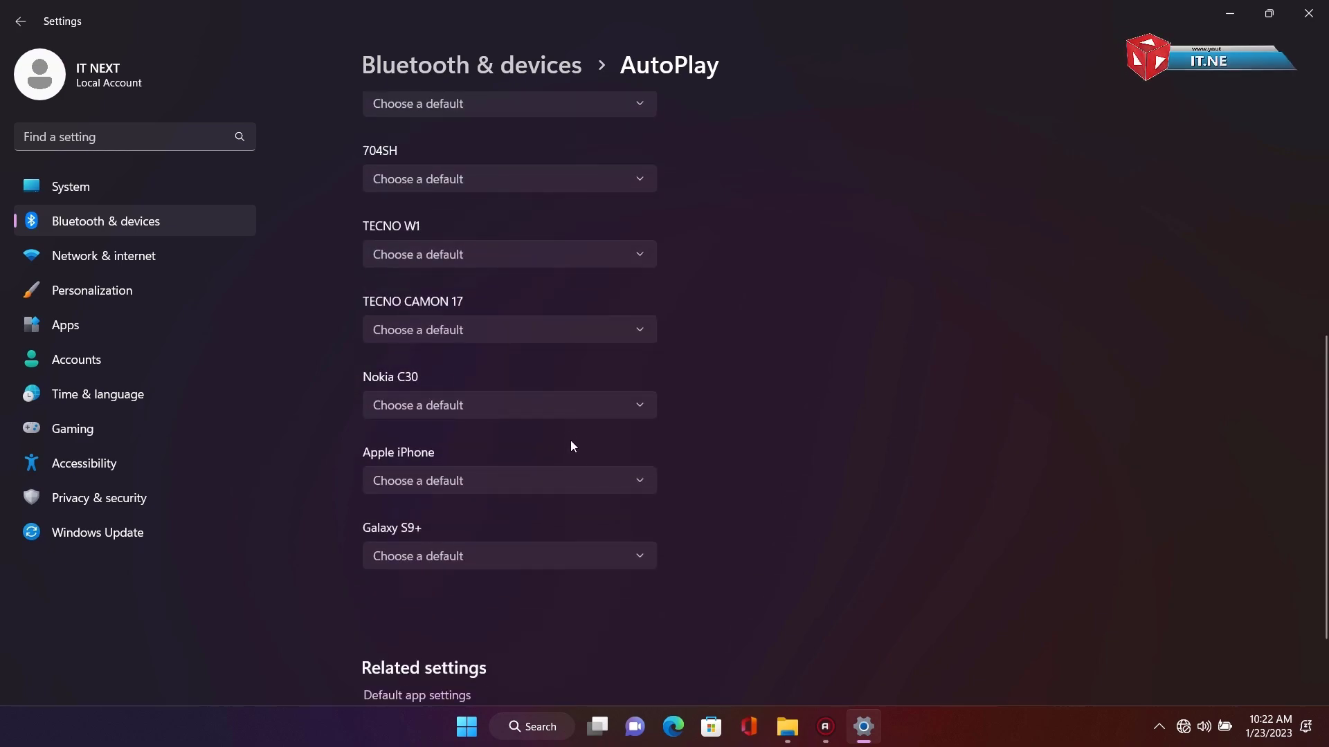